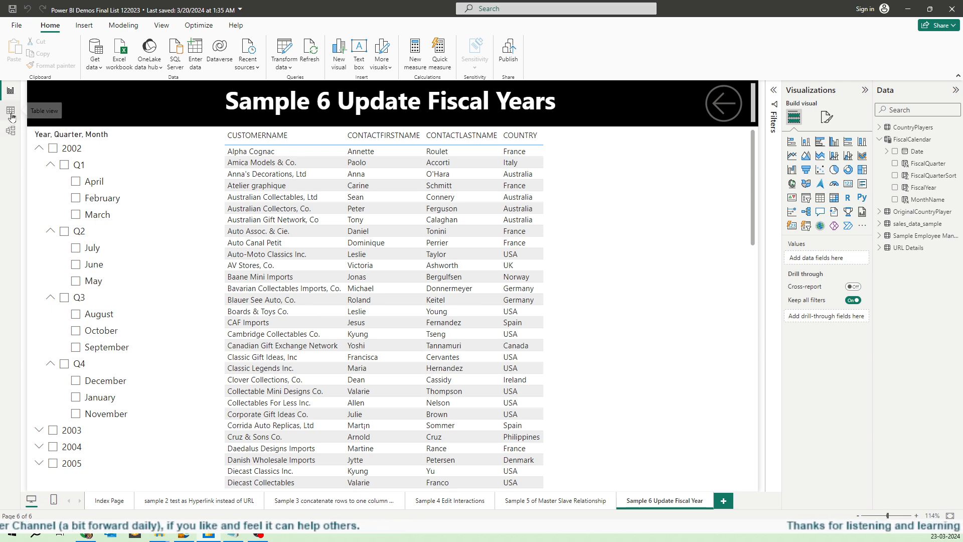
Examine how fiscal year, quarter and month name progress through the FiscalCalendar table's date rows from 2002 into 2003.
left_click(11, 116)
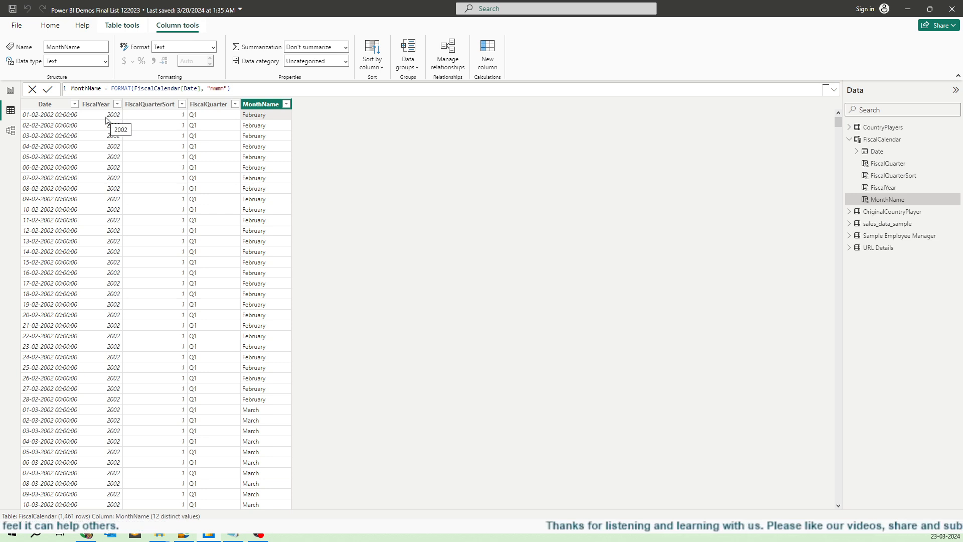
scroll(107, 147, "down", 13)
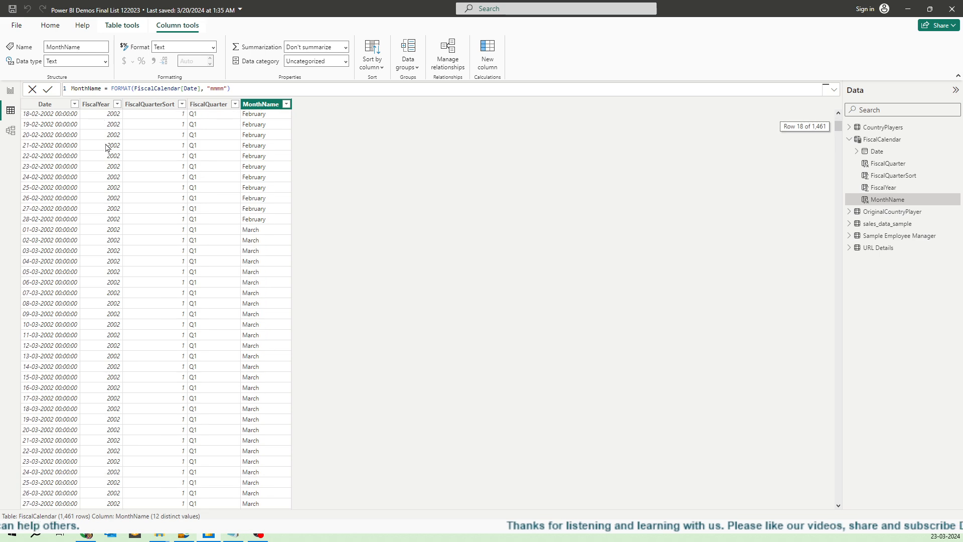
scroll(107, 147, "down", 19)
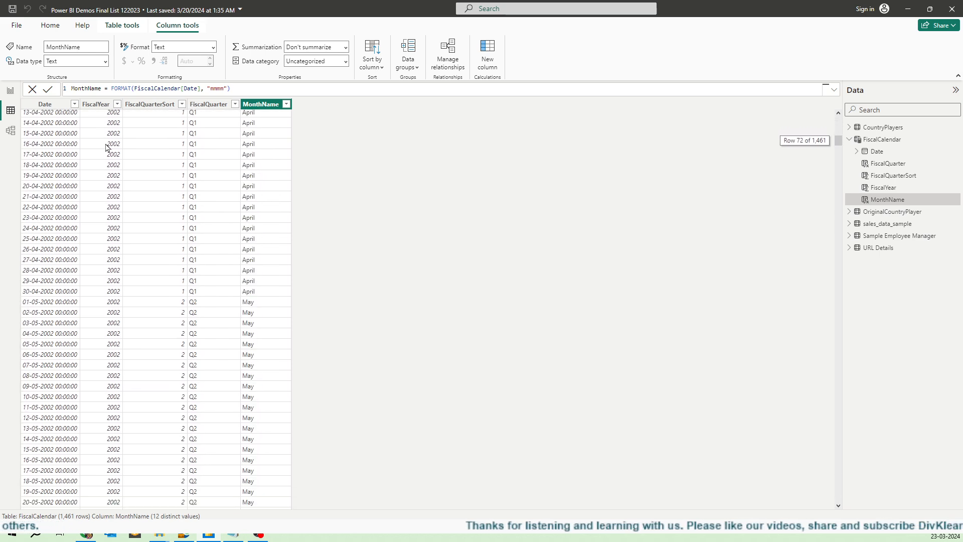
scroll(106, 147, "down", 20)
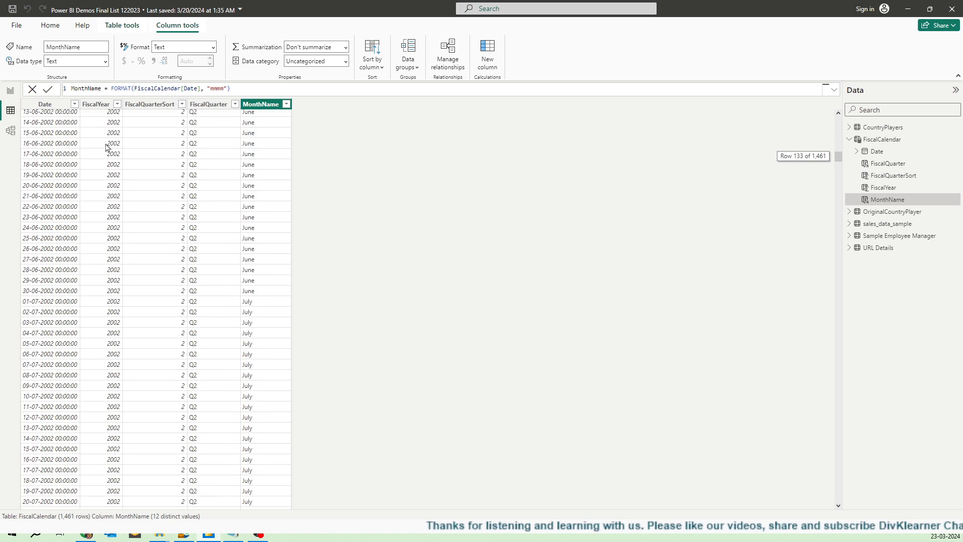
scroll(107, 147, "down", 20)
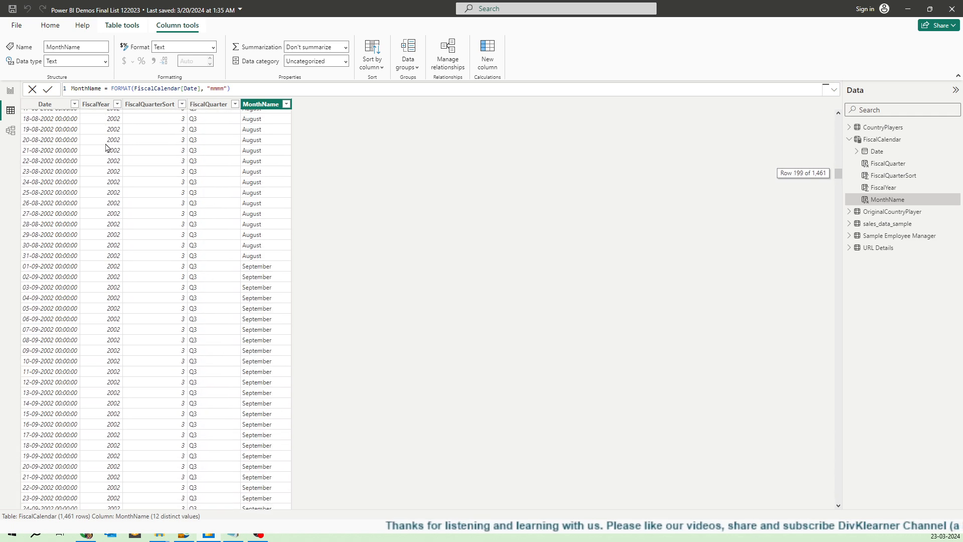
scroll(106, 147, "down", 20)
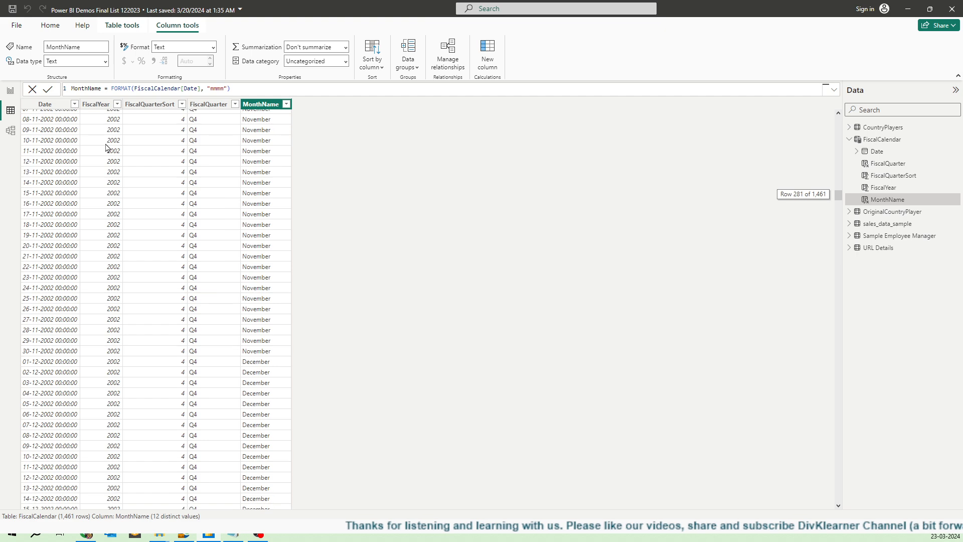
scroll(106, 147, "down", 20)
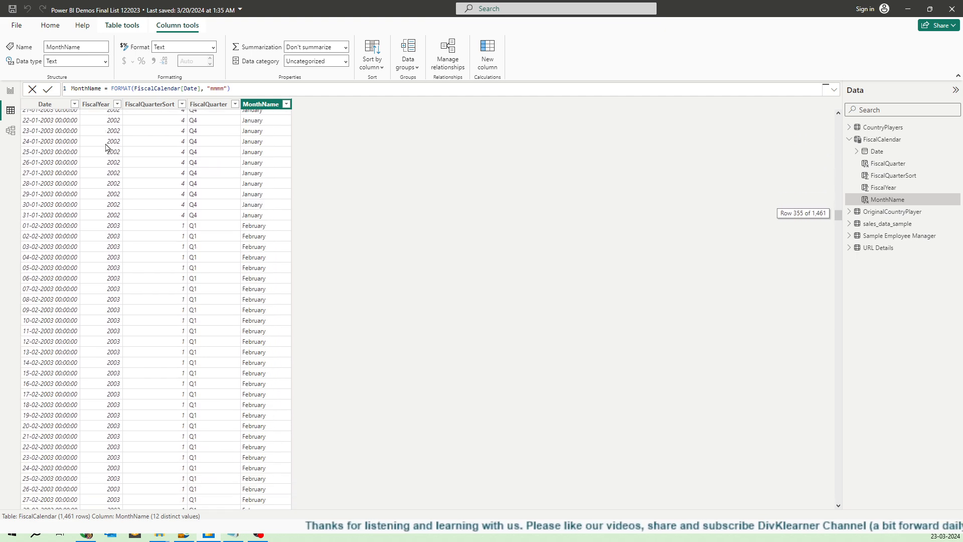
scroll(106, 146, "down", 20)
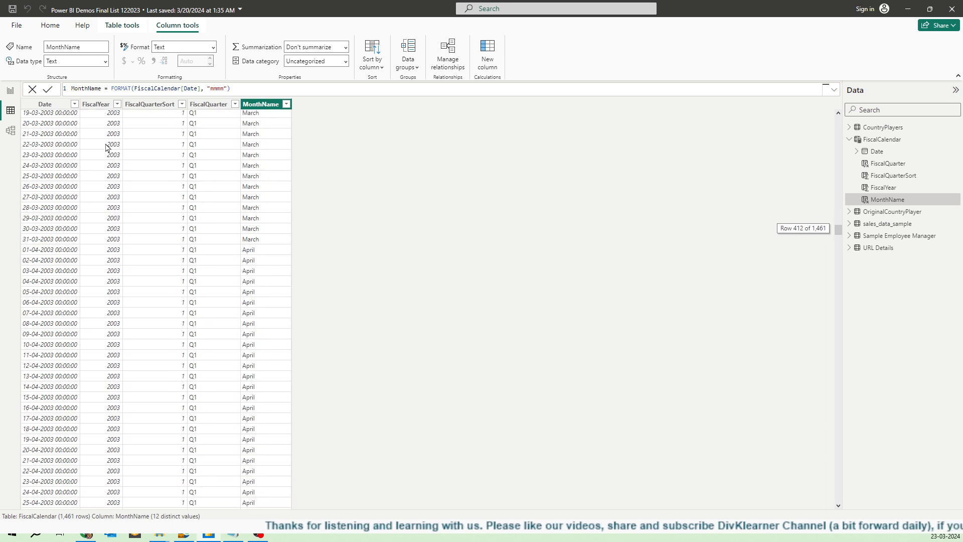
Compare the FiscalCalendar rows for 31-01-2003 and 01-02-2003 at the fiscal year changeover, and return to the first row.
scroll(107, 147, "up", 16)
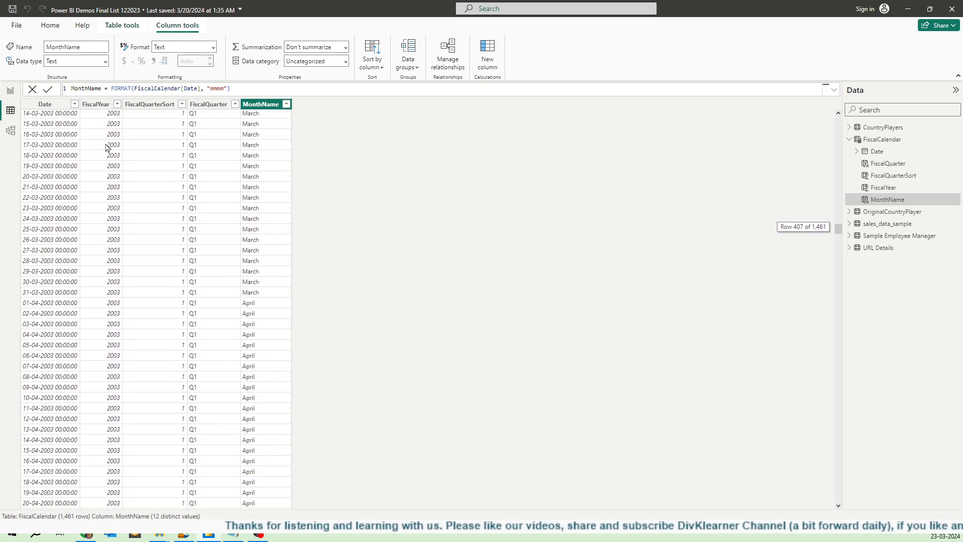
scroll(106, 147, "up", 17)
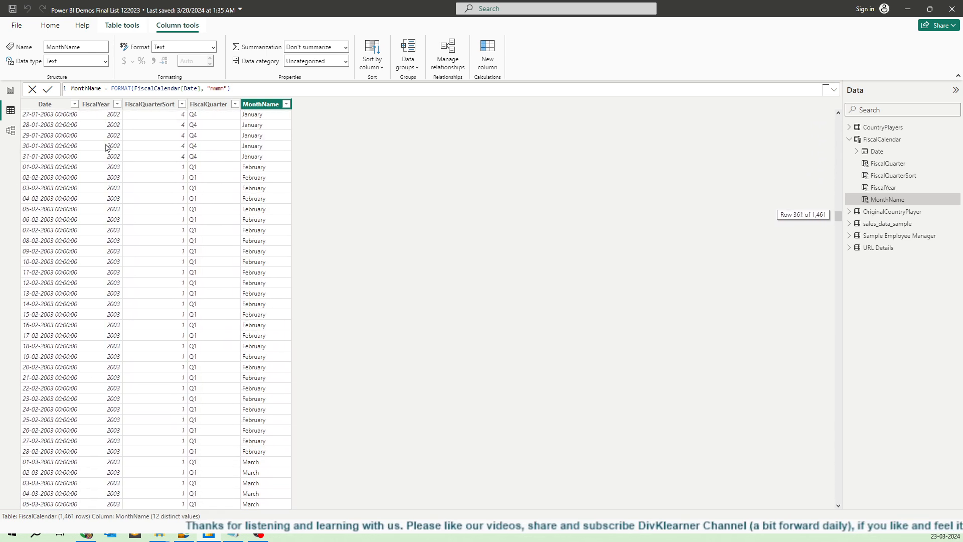
scroll(106, 147, "up", 1)
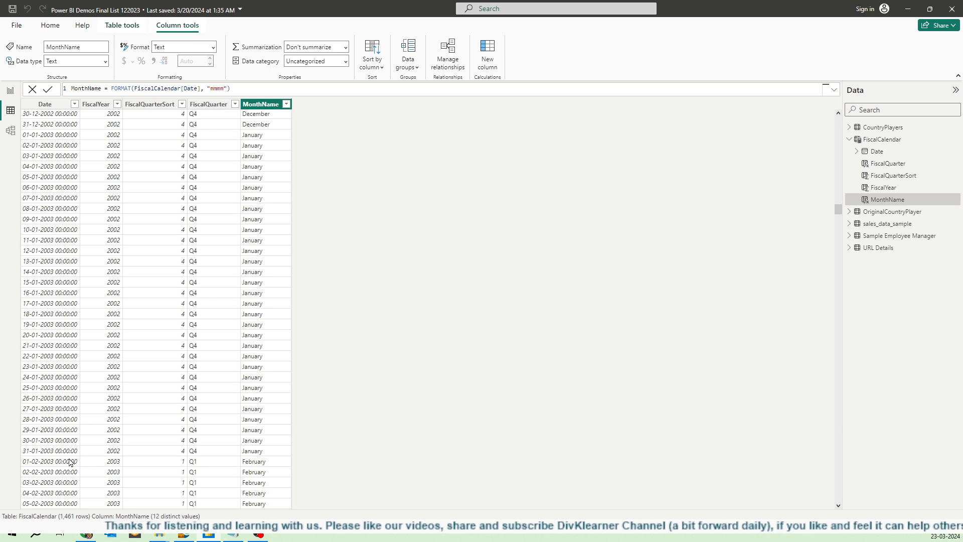
left_click(60, 462)
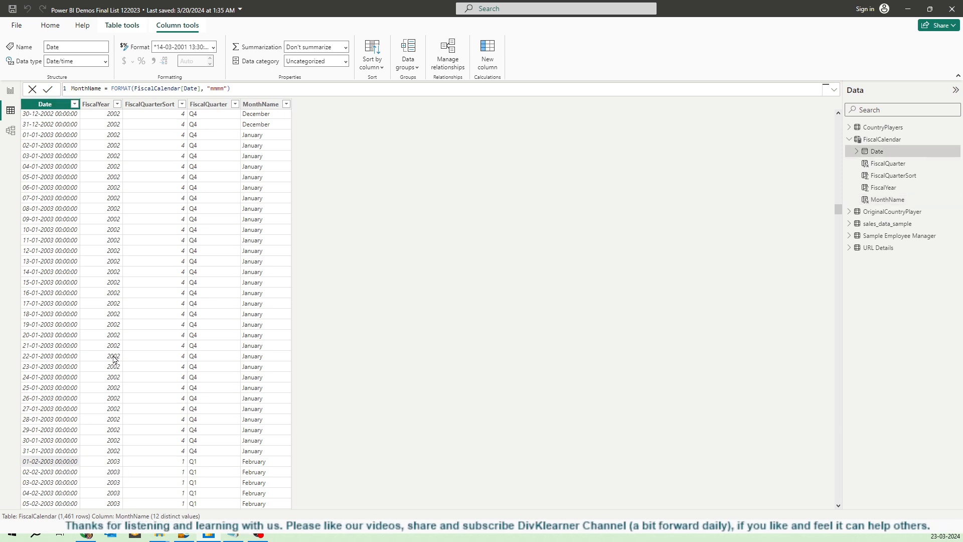
scroll(114, 357, "down", 1)
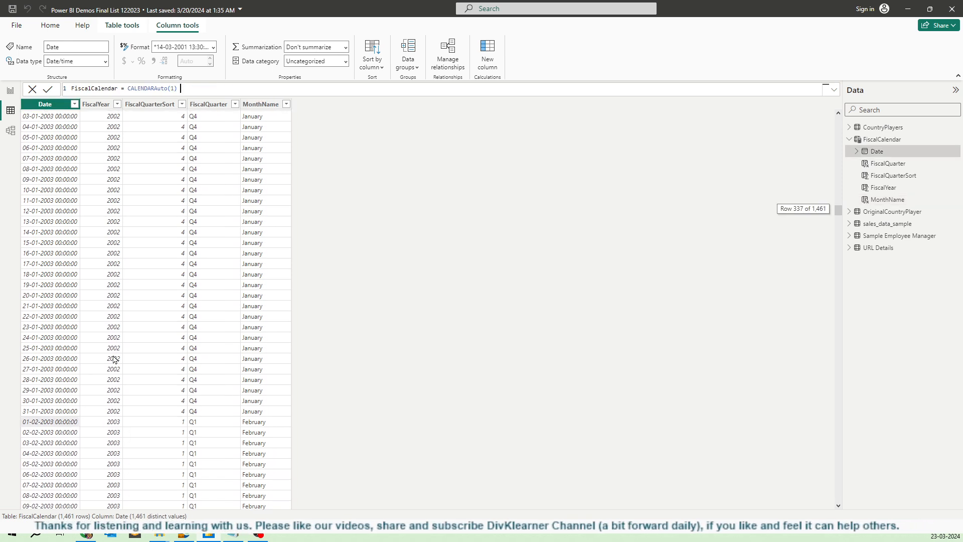
left_click(57, 414)
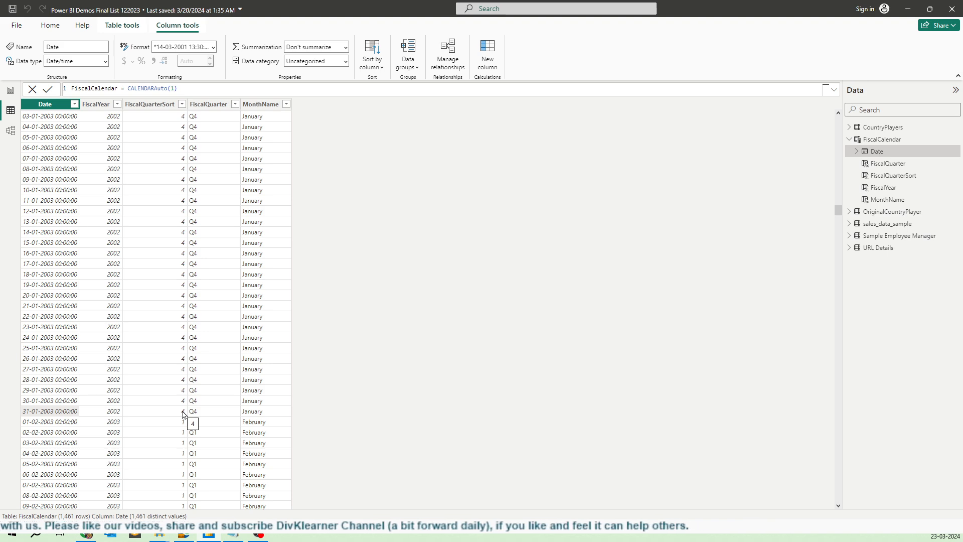
scroll(512, 254, "up", 5)
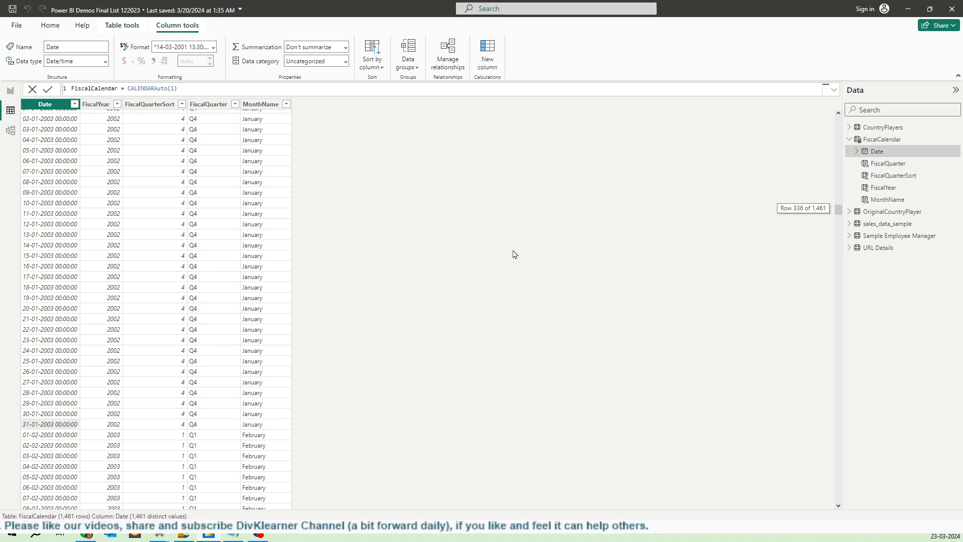
left_click_drag(838, 206, 843, 91)
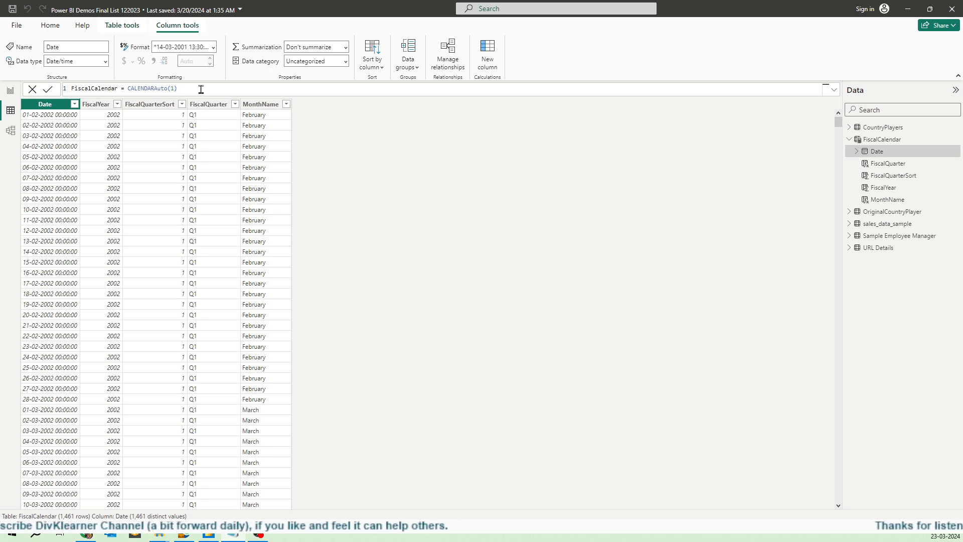
Start a FiscalCalendar column with the formula FiscalYearSort = IF(MONTH(FiscalCalendar[Date])<2,MONTH(FiscalCalendar[Date])+11, Month(FiscalCalendar[Date])-1) and select the whole formula.
left_click(489, 54)
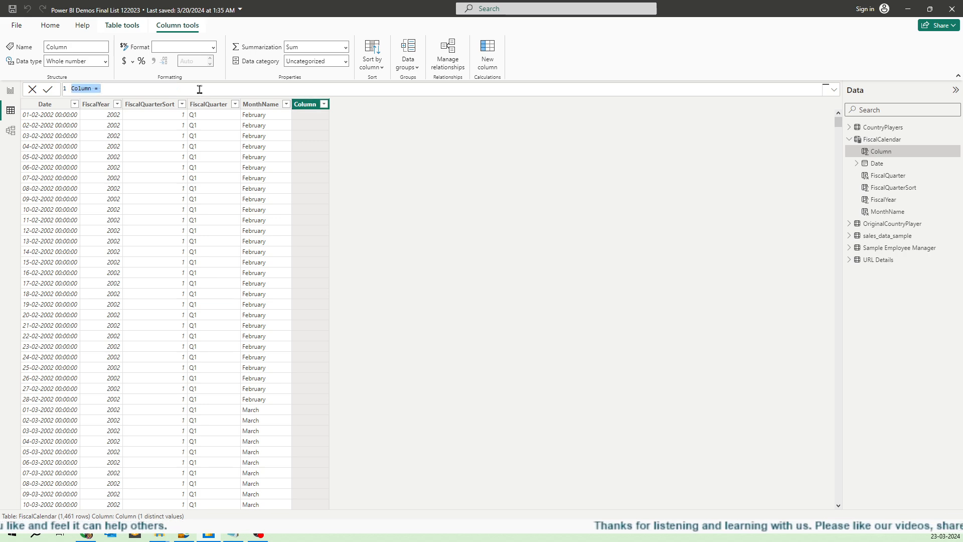
type("FiscalYearSort = IF(MONTH(FiscalCalendar[Date])<2,MONTH(FiscalCalendar[Date])+11, Month(FiscalCalendar[Date])-1)")
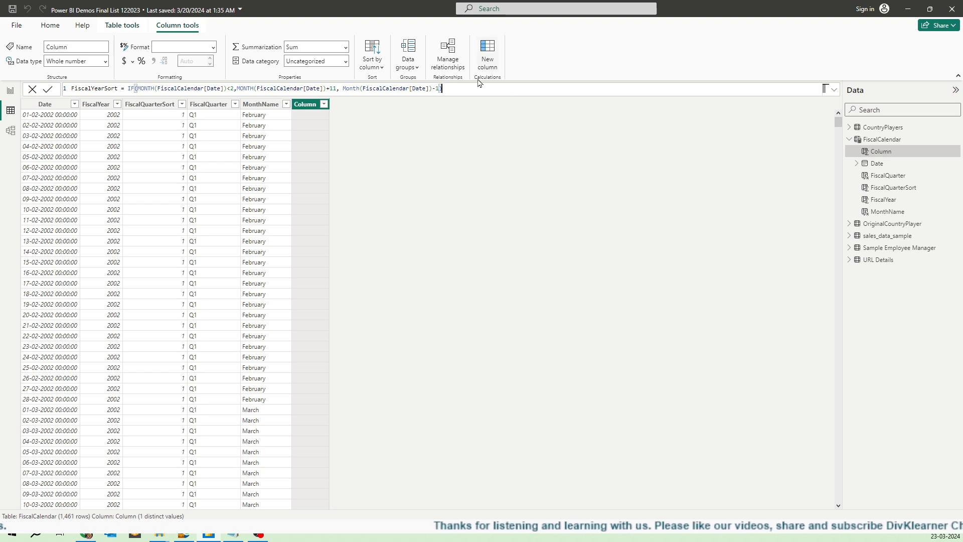
key("shift+Home")
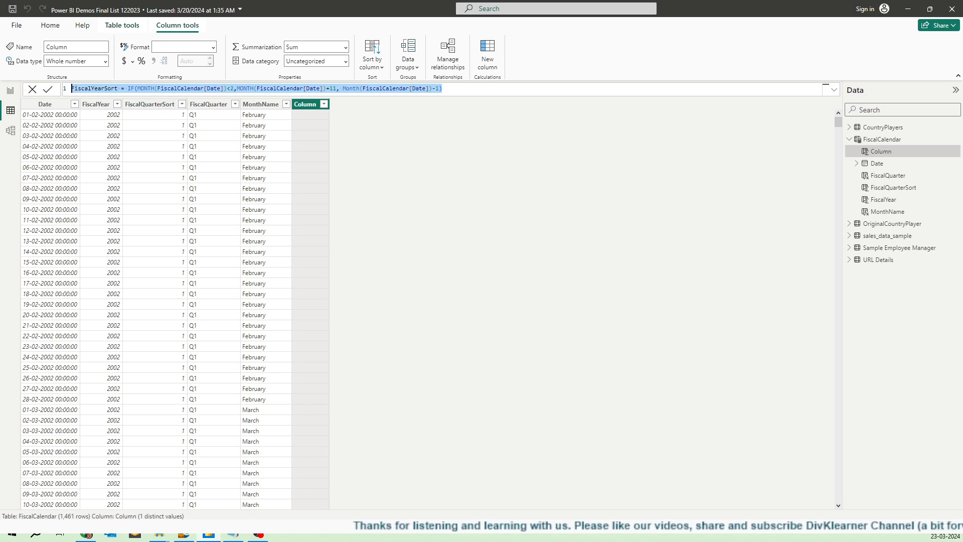
Switch to the Notepad document containing the FiscalYearSort formula, and reposition and widen its window over the table.
left_click(233, 534)
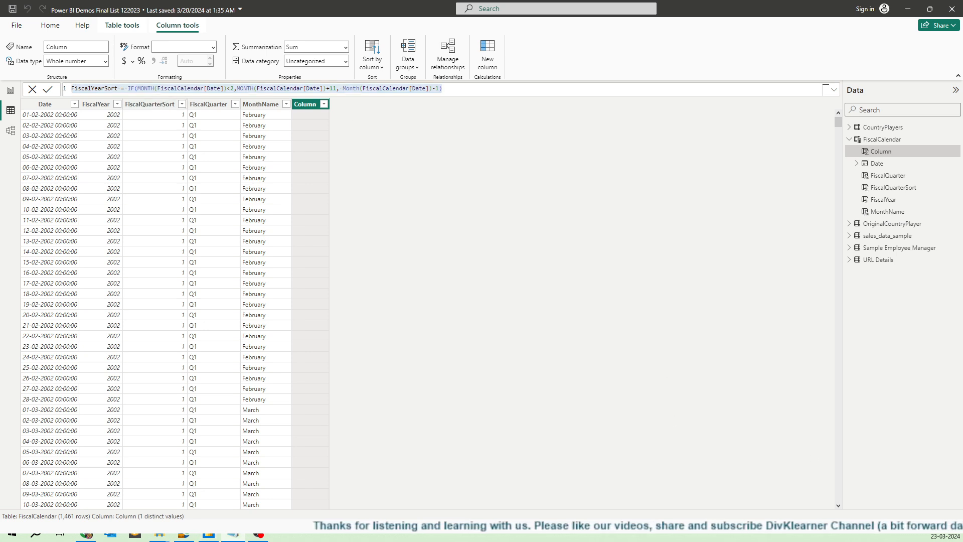
left_click_drag(400, 0, 422, 111)
left_click_drag(564, 348, 766, 515)
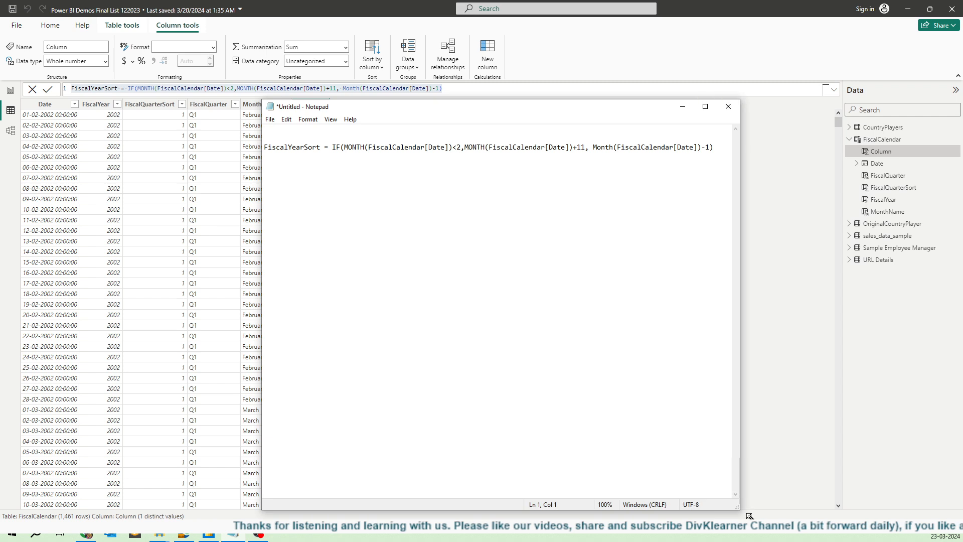
left_click_drag(728, 153, 198, 131)
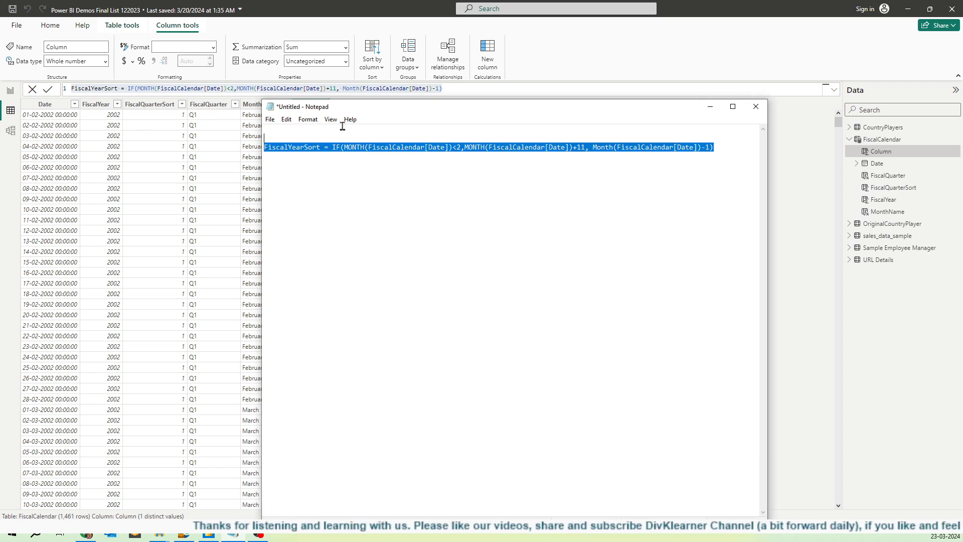
left_click(300, 129)
left_click(308, 118)
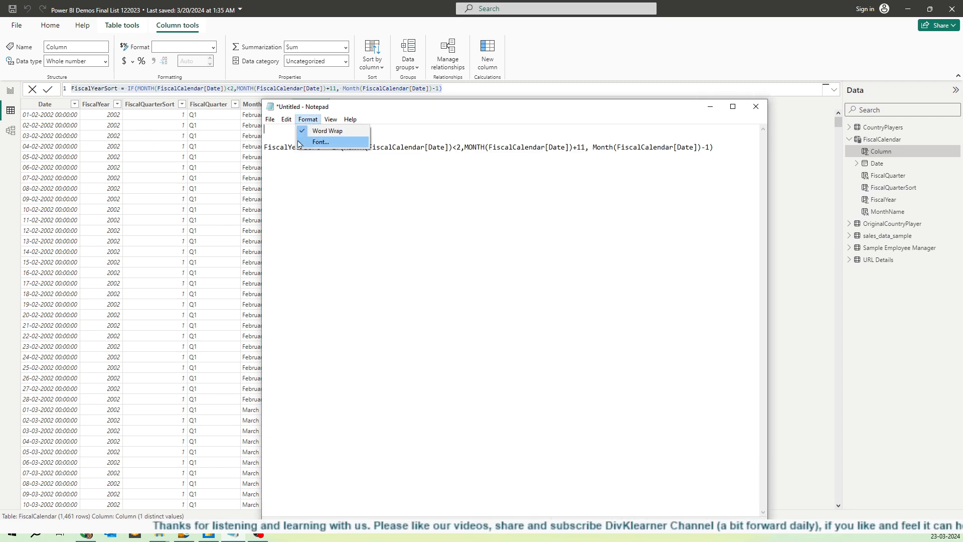
left_click(304, 169)
Set the Notepad text's font size to 22 and reposition the window over the FiscalCalendar table.
left_click_drag(729, 148, 258, 149)
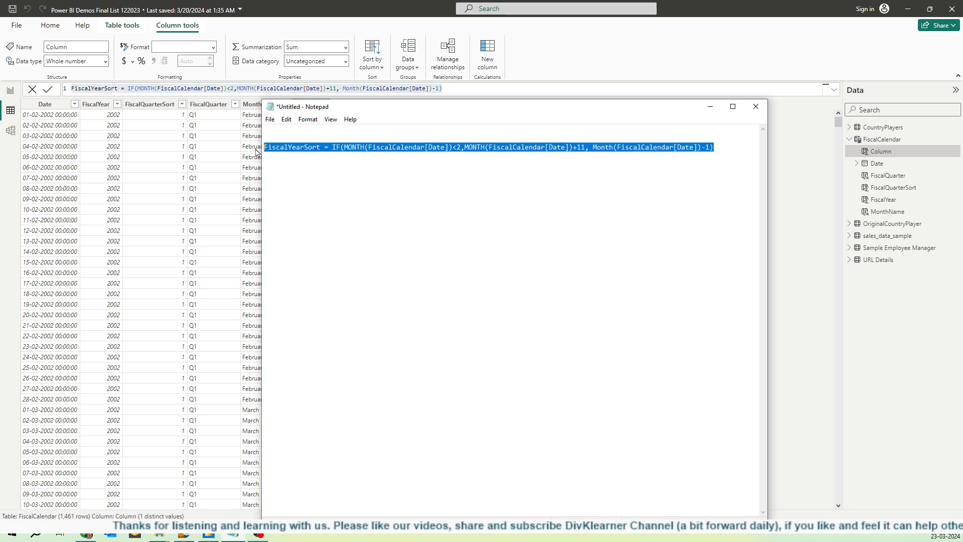
left_click(308, 121)
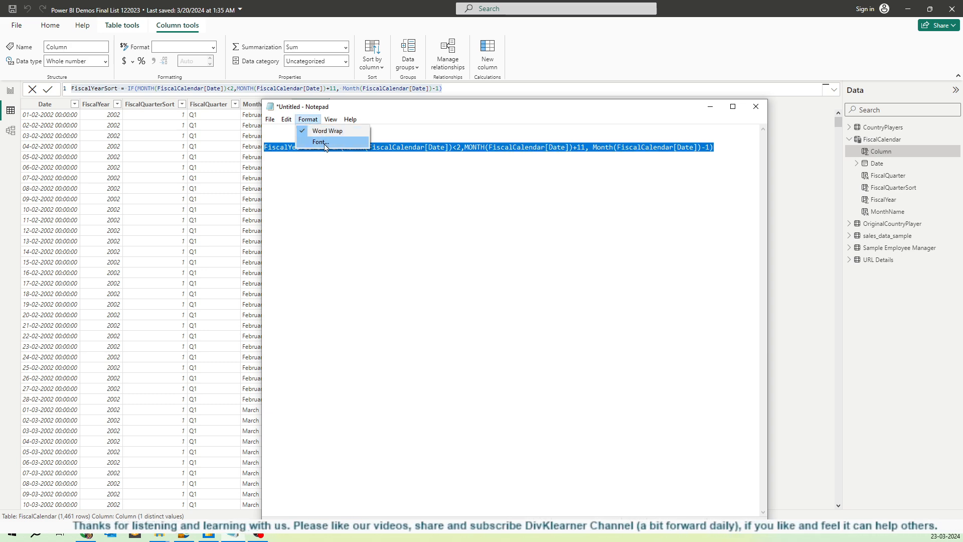
left_click(324, 143)
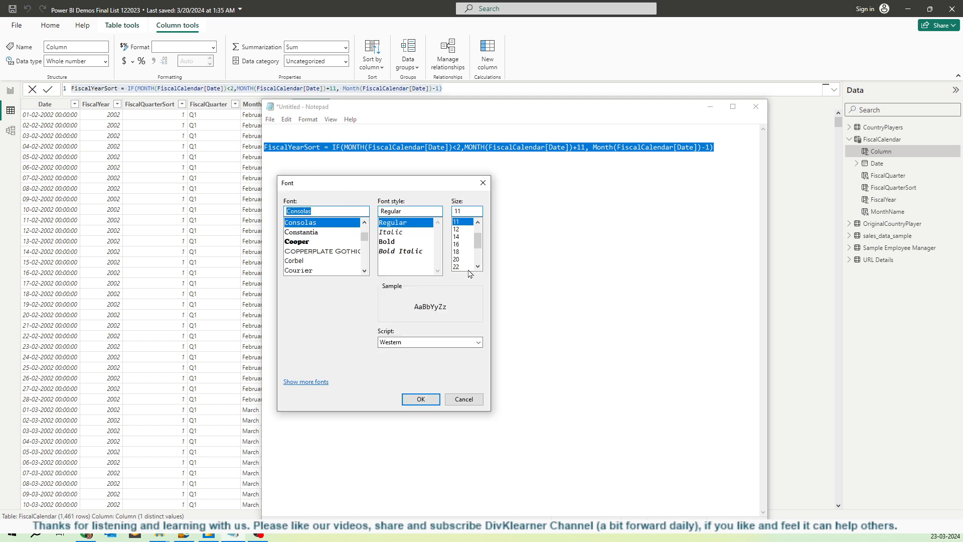
left_click(456, 267)
left_click(421, 399)
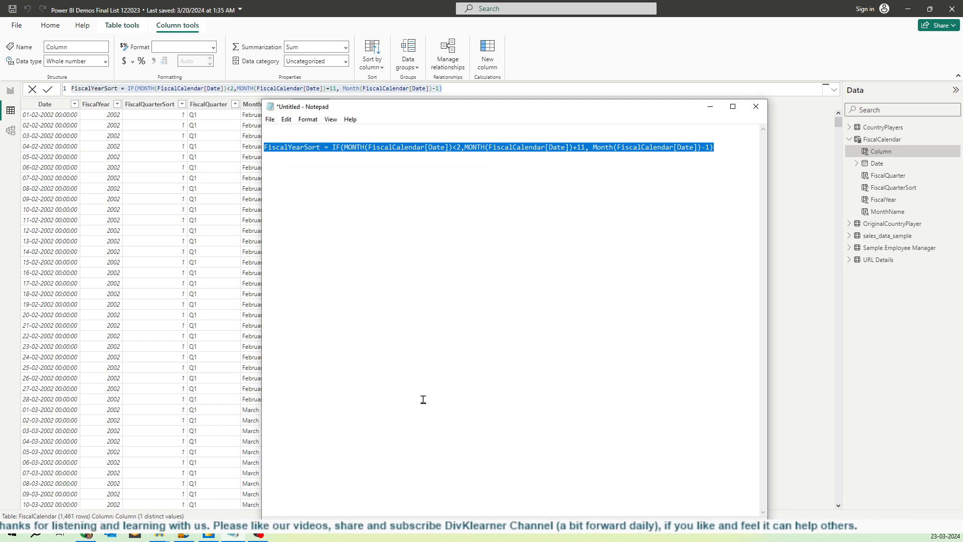
left_click(520, 256)
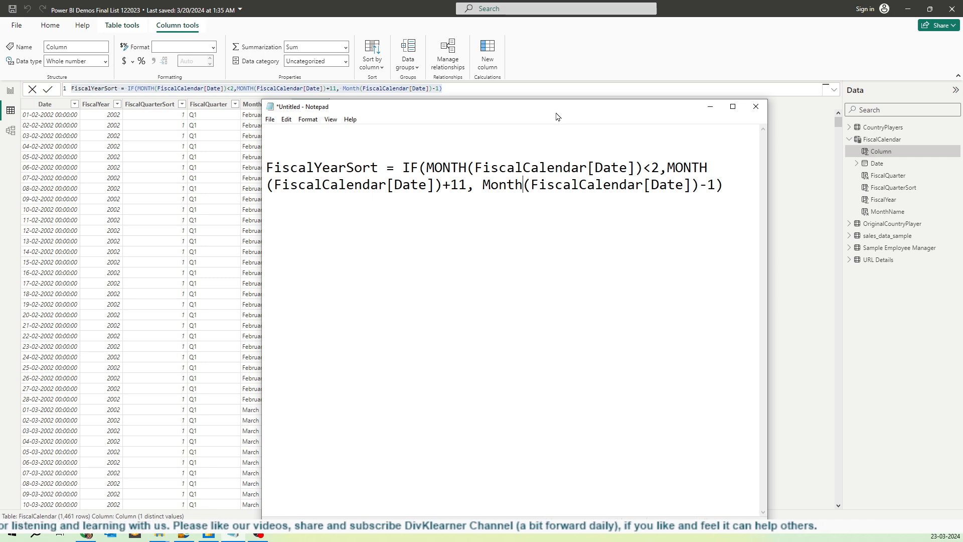
left_click_drag(553, 112, 471, 57)
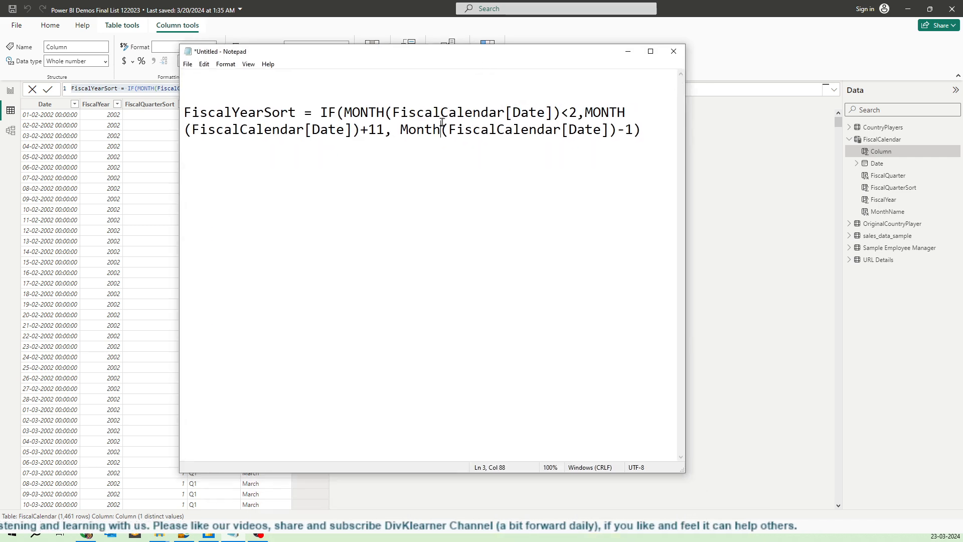
Break the FiscalYearSort formula onto new lines after the equals sign and after "IF(", indenting the MONTH condition by one tab.
left_click(319, 113)
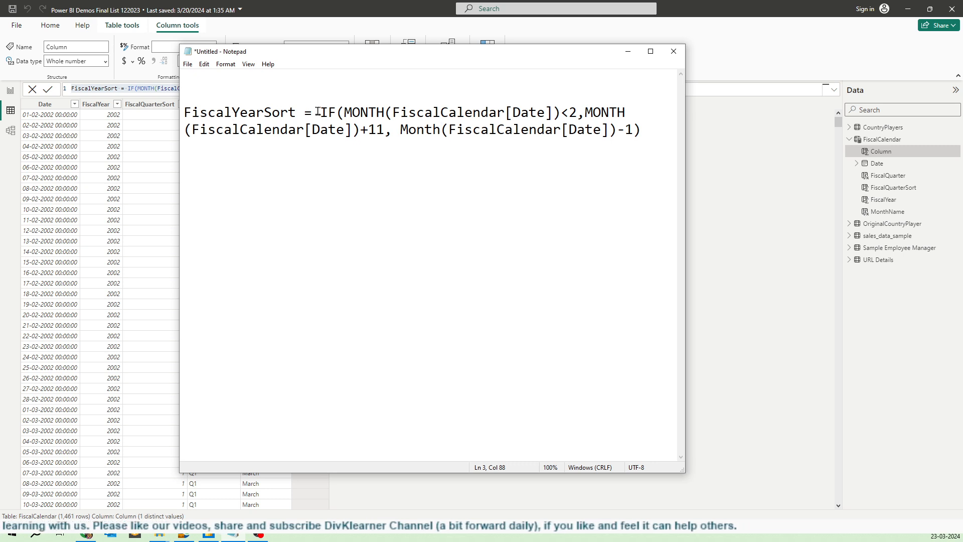
key("Return")
key("Down")
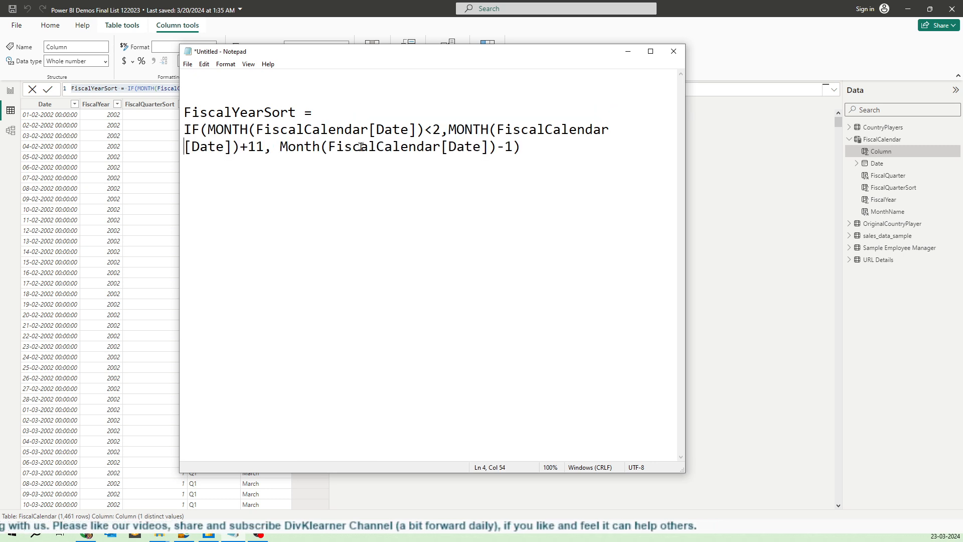
key("Right")
key("Right")
key("Right")
key("Right")
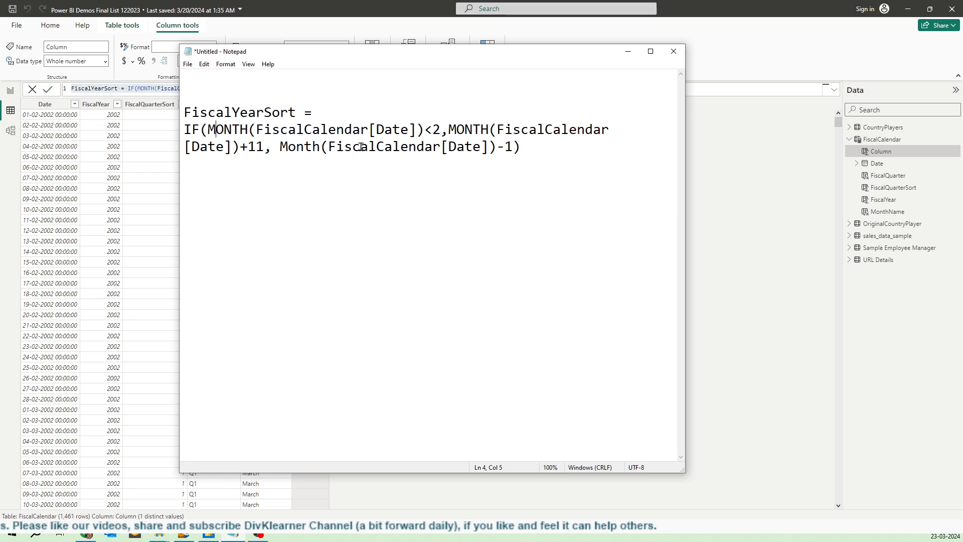
key("Return")
key("Tab")
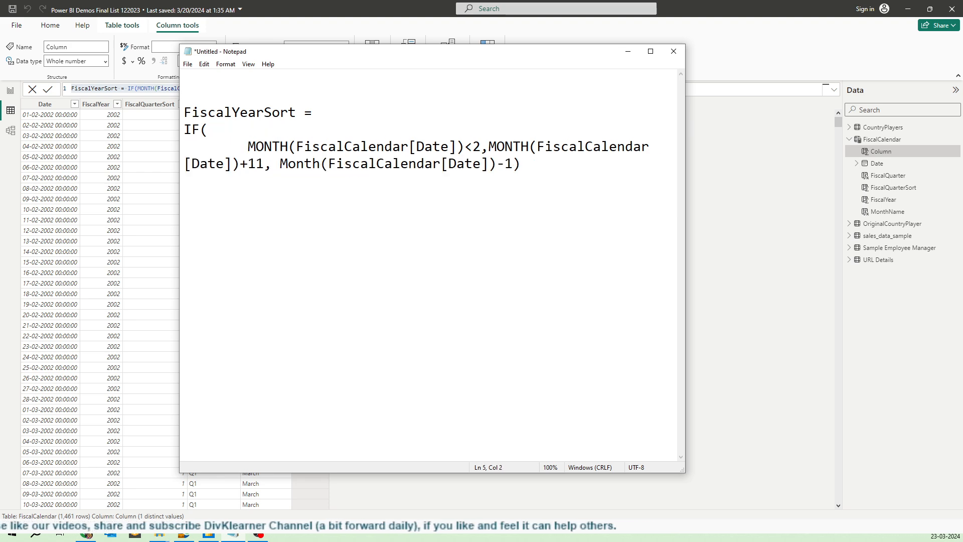
Break the formula after the condition "<2" so the comma and the MONTH(FiscalCalendar[Date])+11 argument start a new line.
key("Right")
key("Right")
key("Right")
key("Right")
key("Right")
key("Right")
key("Right")
key("Right")
key("Right")
key("Right")
key("Right")
key("Right")
key("Right")
key("Right")
key("Right")
key("Right")
key("Right")
key("Right")
key("Right")
key("Right")
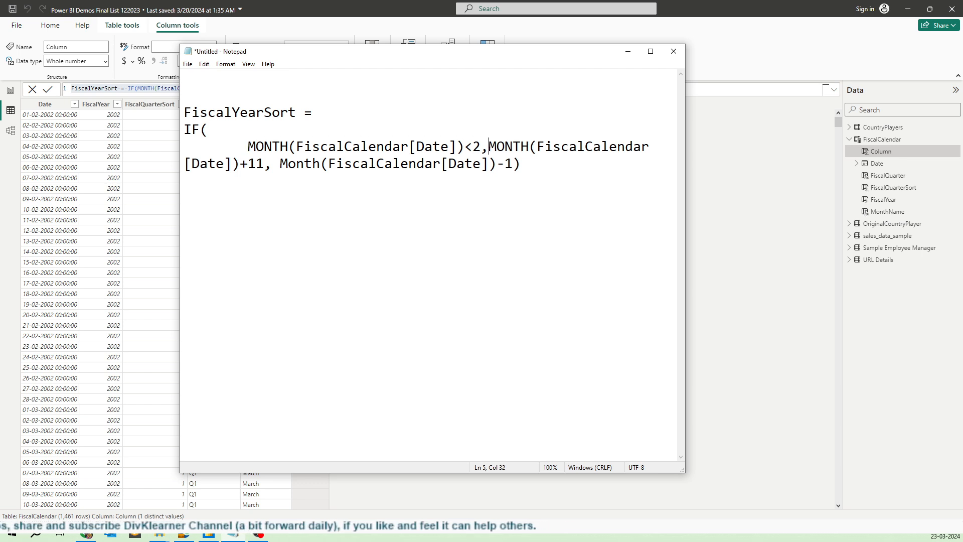
key("Return")
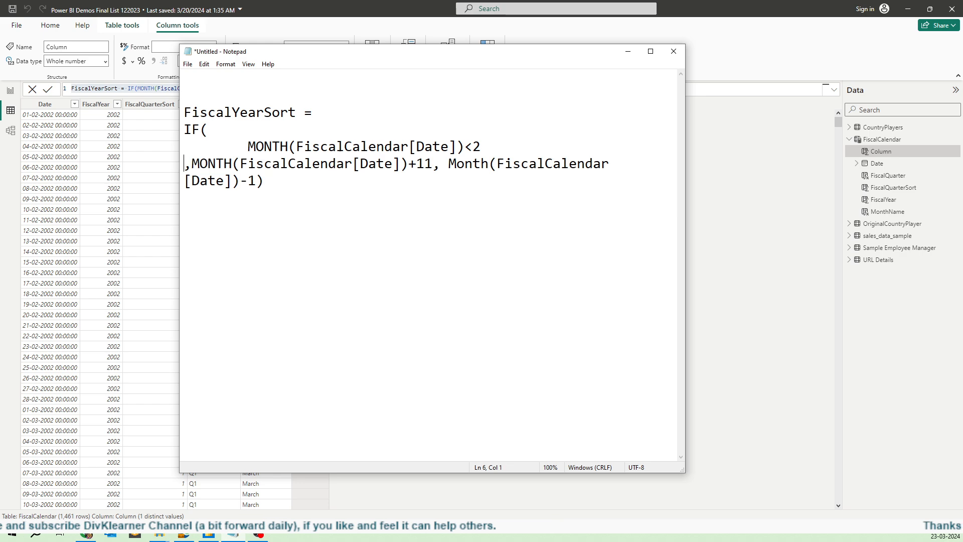
Rearrange the break so the comma follows "<2" and MONTH(FiscalCalendar[Date])+11 starts its own line, indented by one tab.
key("Tab")
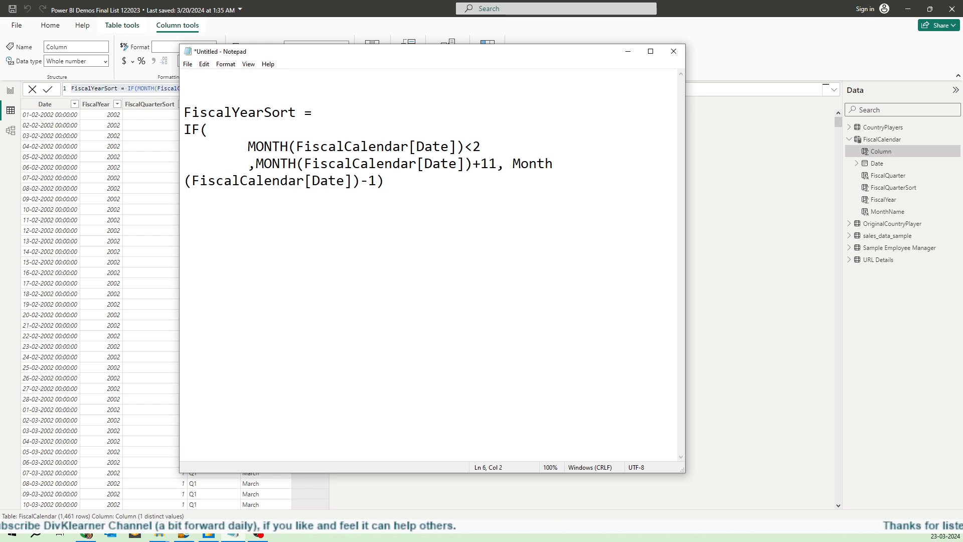
key("Right")
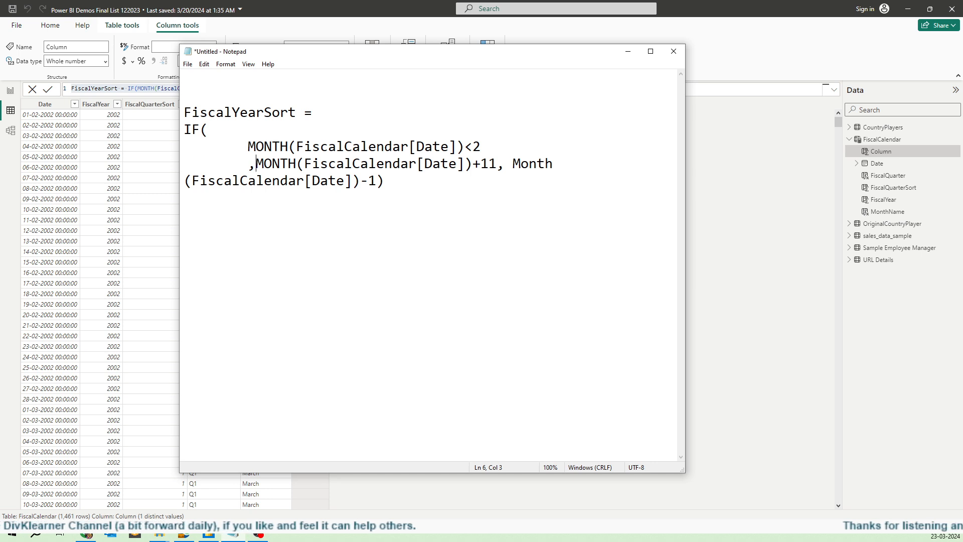
key("Left")
key("BackSpace")
key("BackSpace")
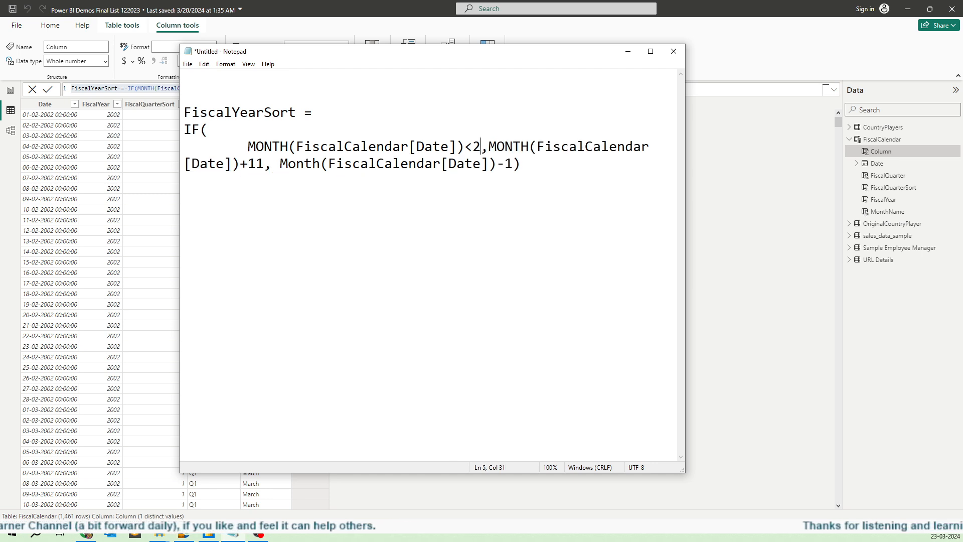
key("Return")
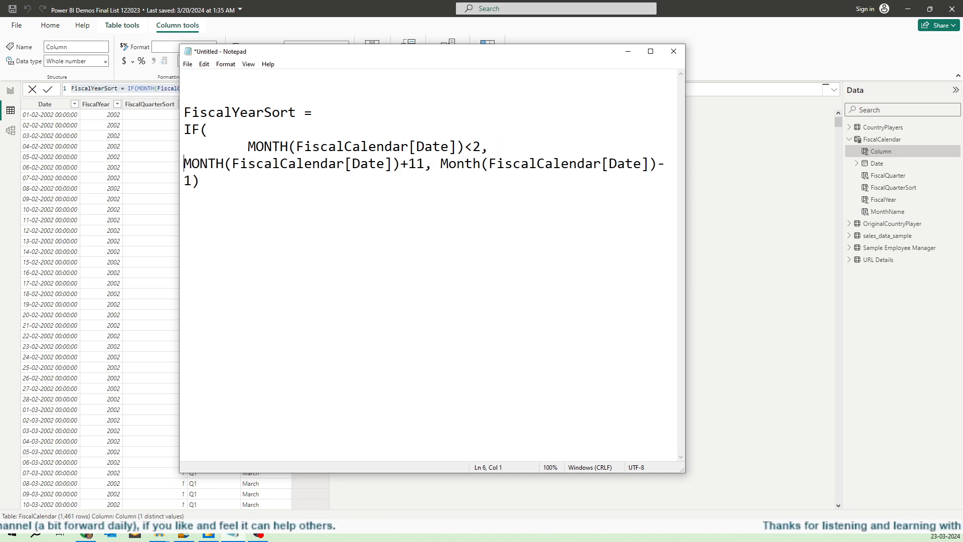
key("Tab")
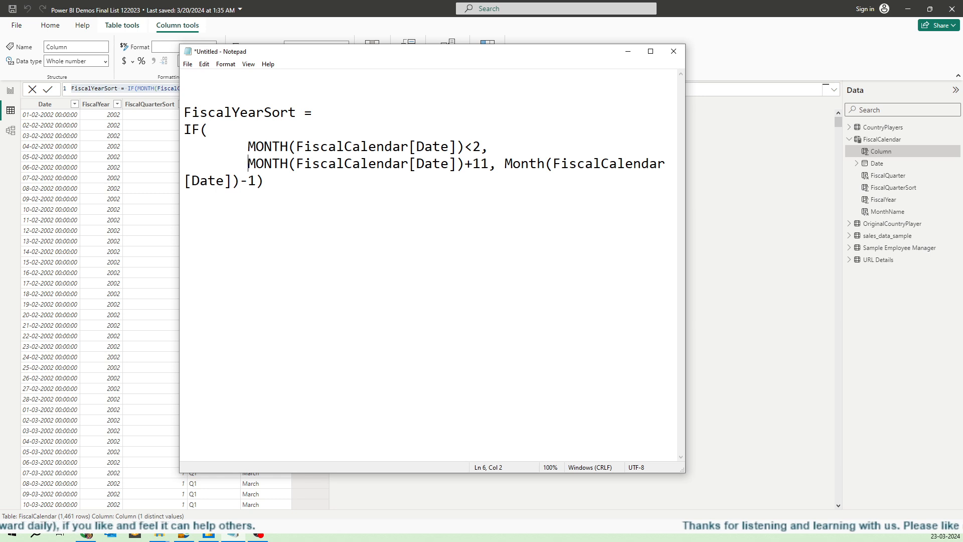
Put Month(FiscalCalendar[Date])-1) on its own line after "+11,", indented by one tab and without the leading space.
key("Right")
key("Right")
key("Right")
key("Right")
key("Right")
key("Right")
key("Right")
key("Right")
key("Right")
key("Right")
key("Right")
key("Right")
key("Right")
key("Right")
key("Right")
key("Right")
key("Right")
key("Right")
key("Right")
key("Right")
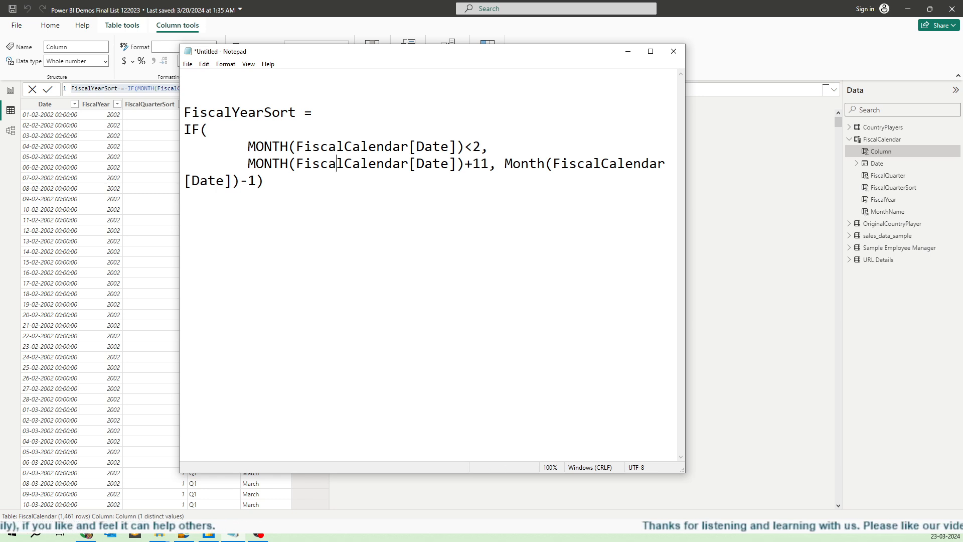
key("Right")
key("Right")
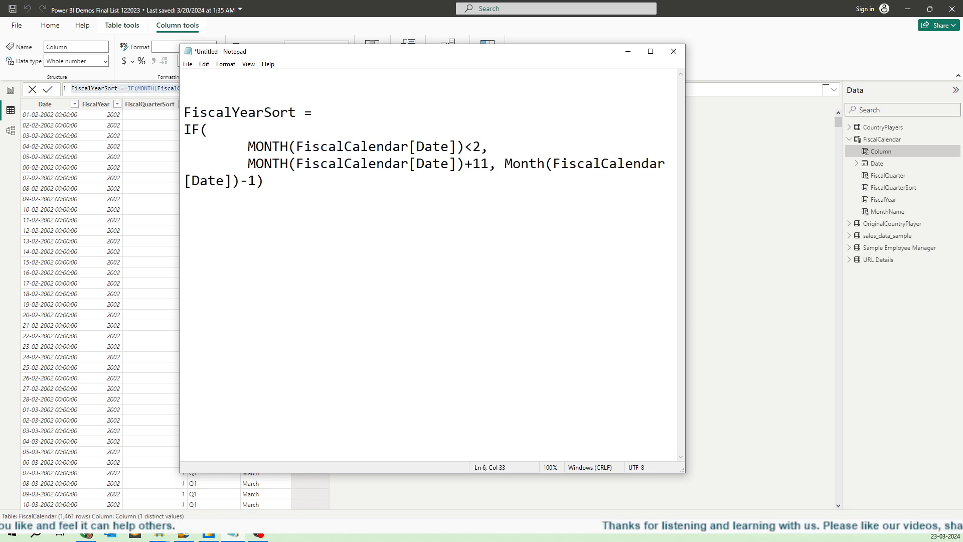
key("Return")
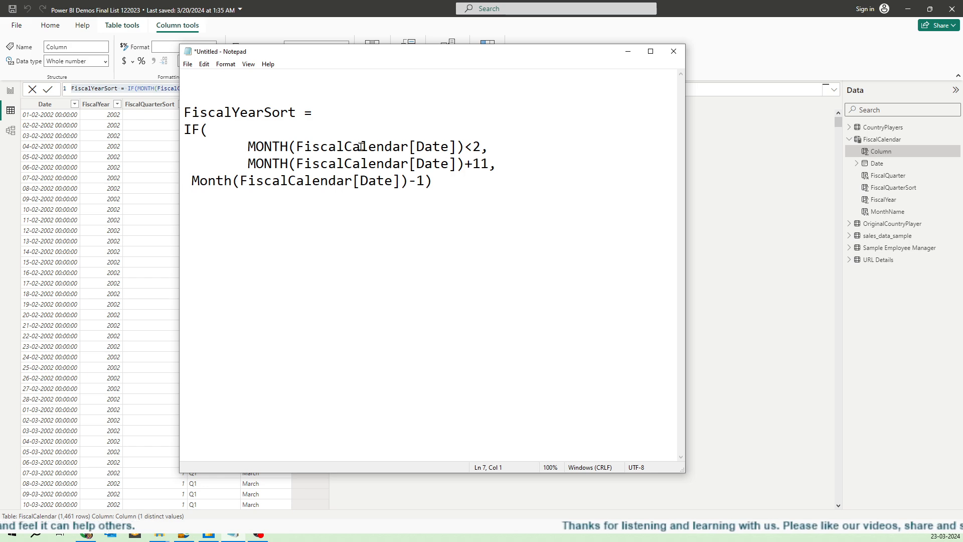
key("Tab")
key("Delete")
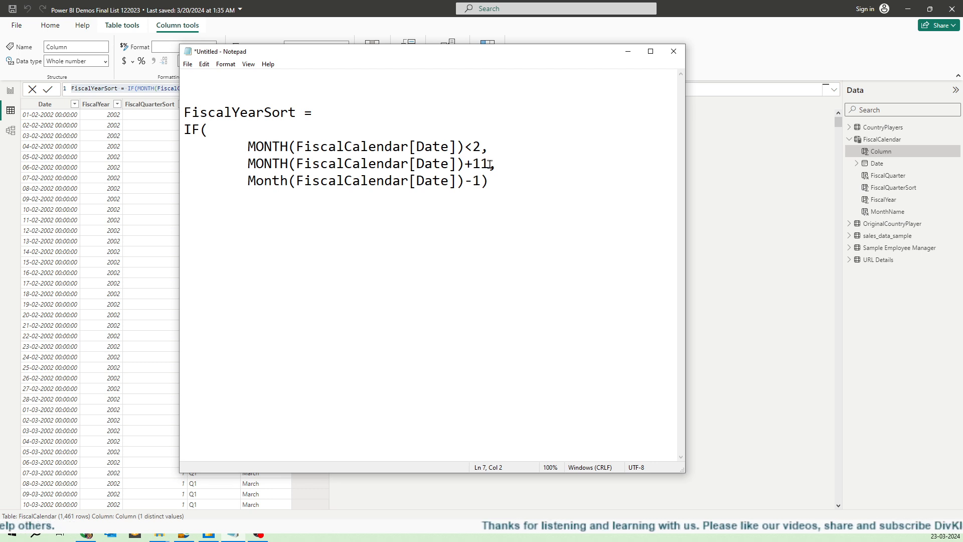
Highlight the formula's MONTH +11 and Month -1 arguments in turn for review, and close Notepad to return to the FiscalCalendar table.
left_click_drag(490, 163, 248, 163)
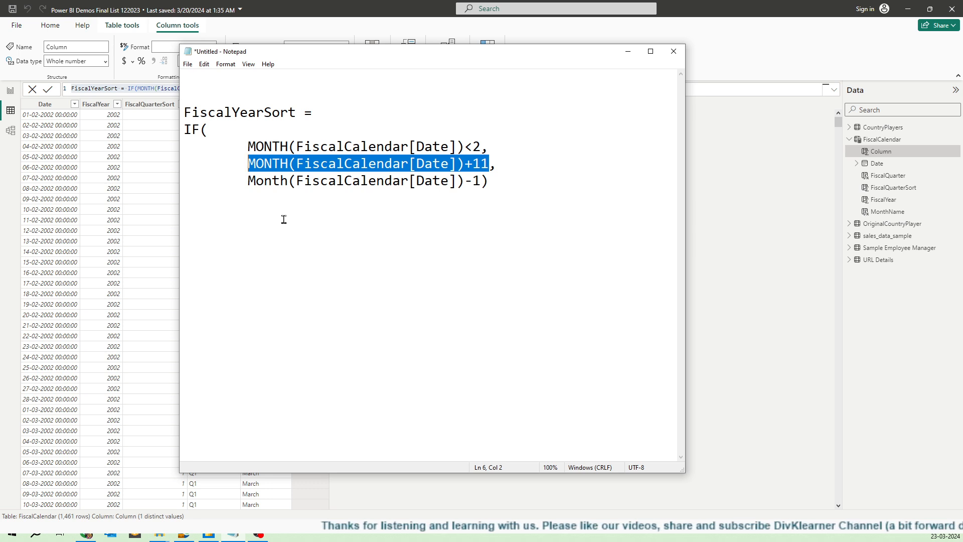
left_click_drag(481, 181, 241, 183)
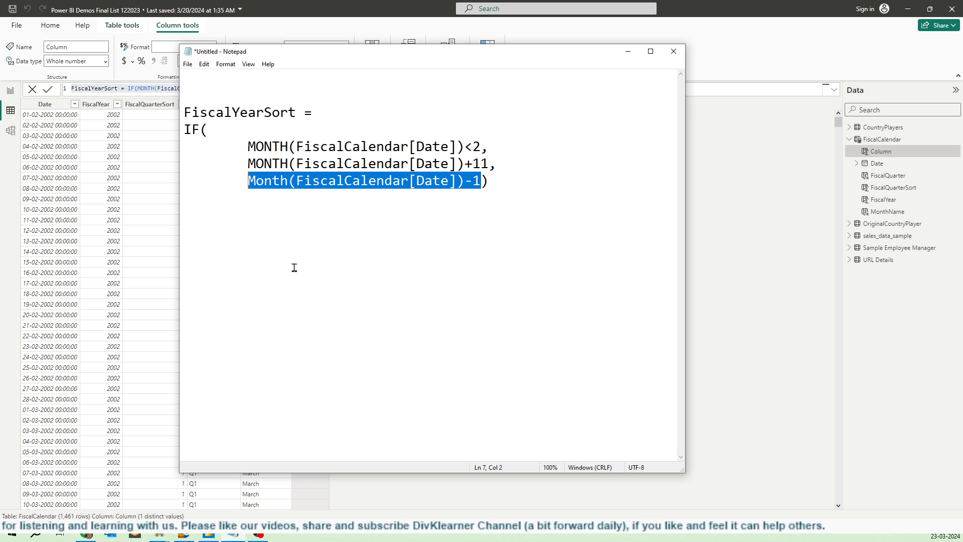
left_click(673, 51)
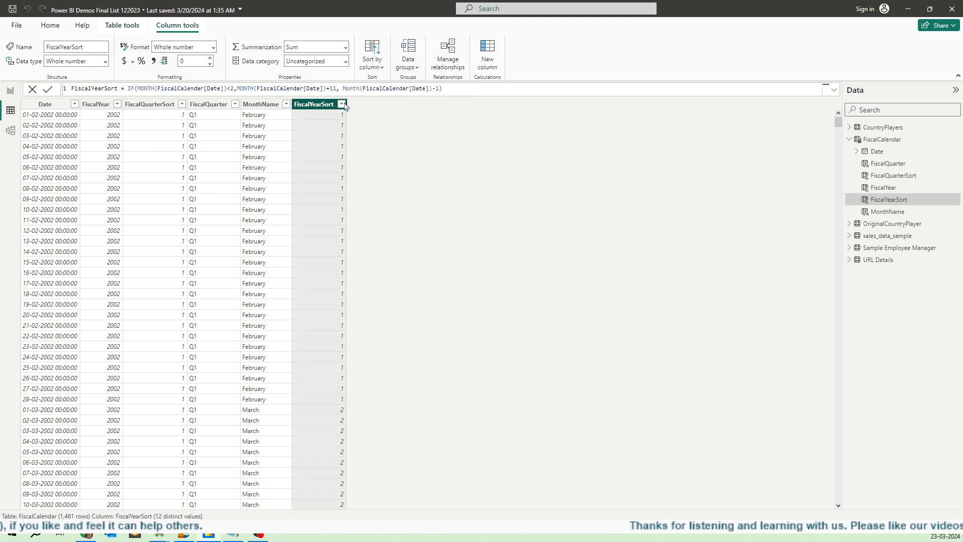
Sort the MonthName column of the FiscalCalendar table by the FiscalYearSort column.
left_click(267, 114)
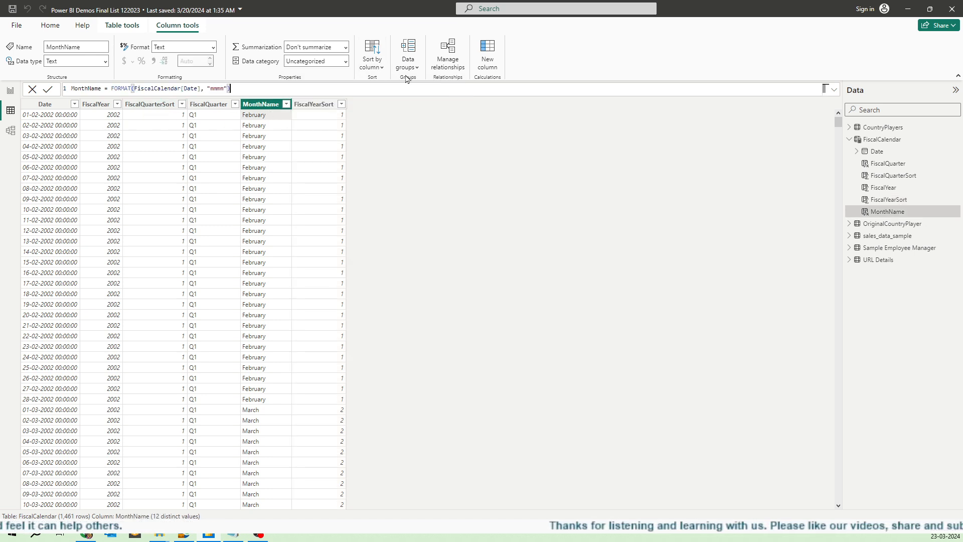
left_click(378, 67)
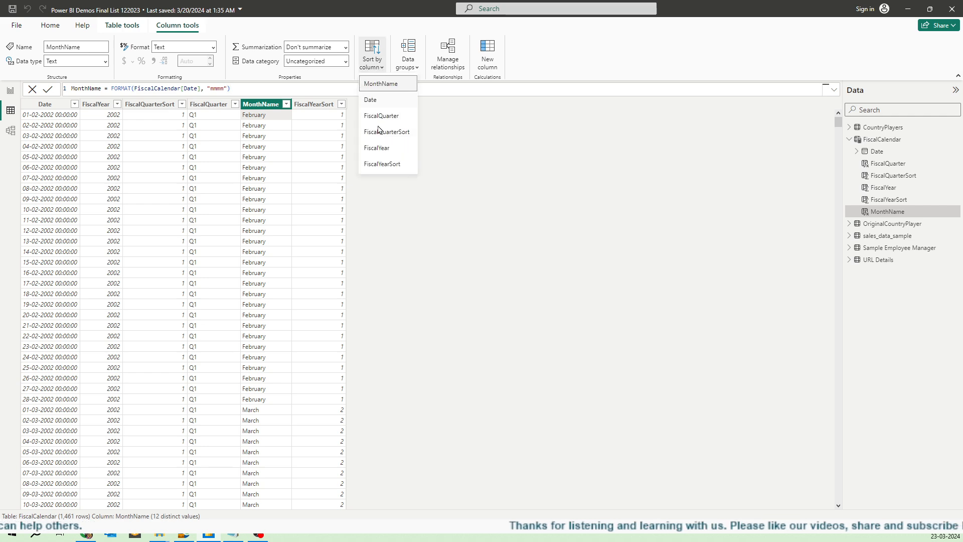
left_click(382, 164)
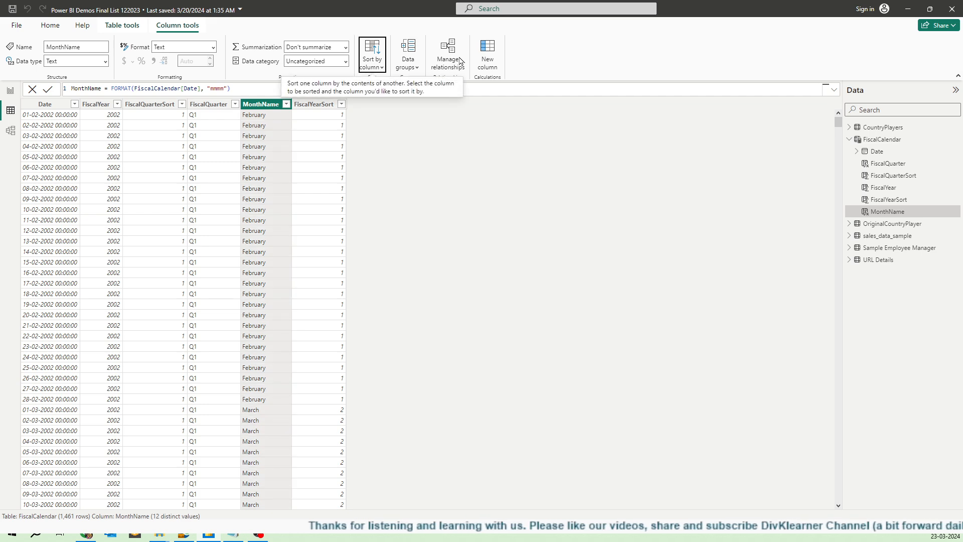
Check the month order under 2002 in the report page's slicer, toggling February on and off, and minimize the report window.
left_click(10, 94)
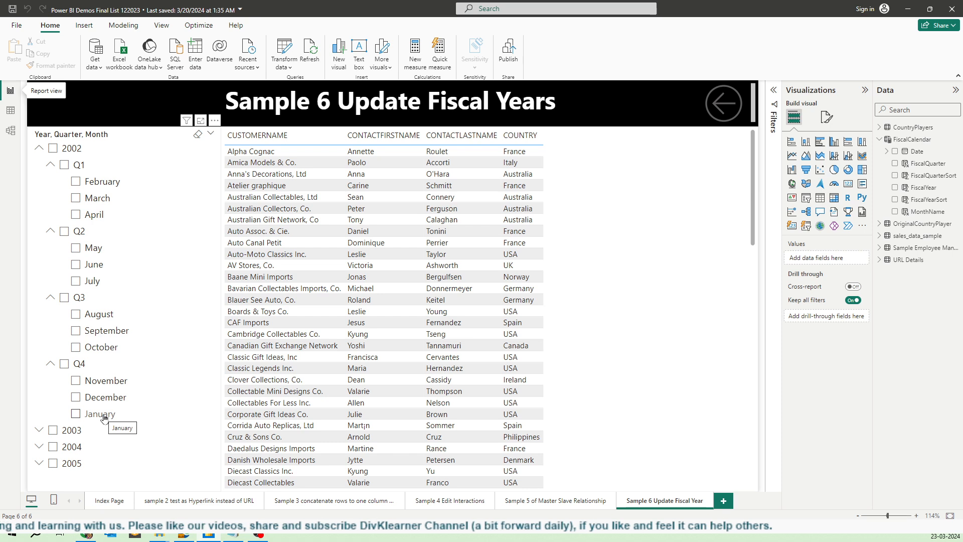
double_click(77, 182)
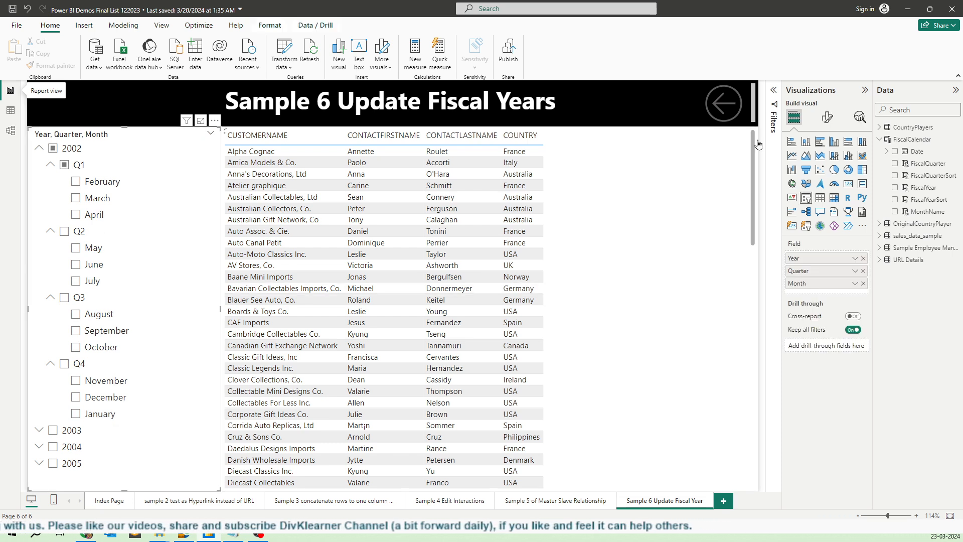
left_click(908, 9)
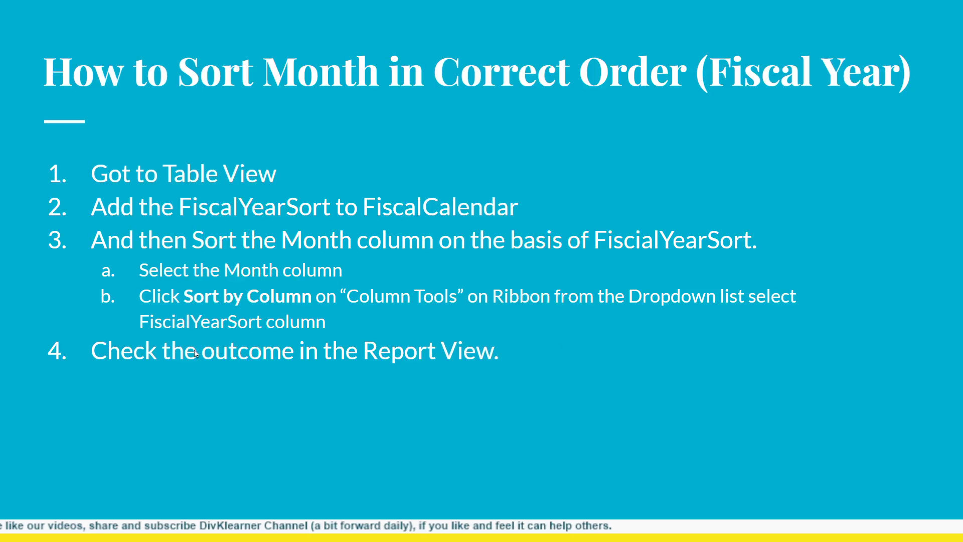